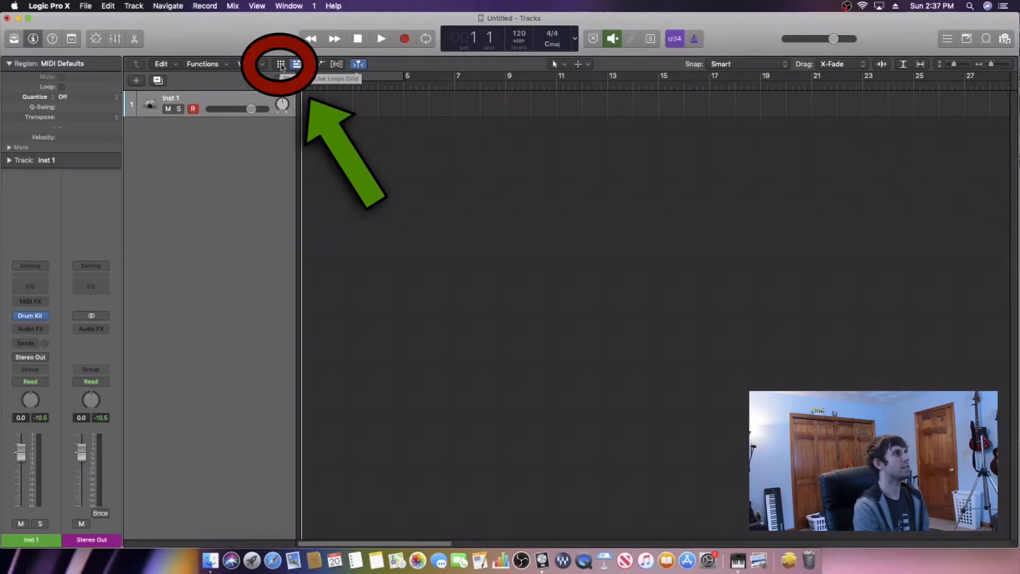
Step: Show the Live Loops grid beside the tracks area and open the Apple Loops browser
left_click(281, 64)
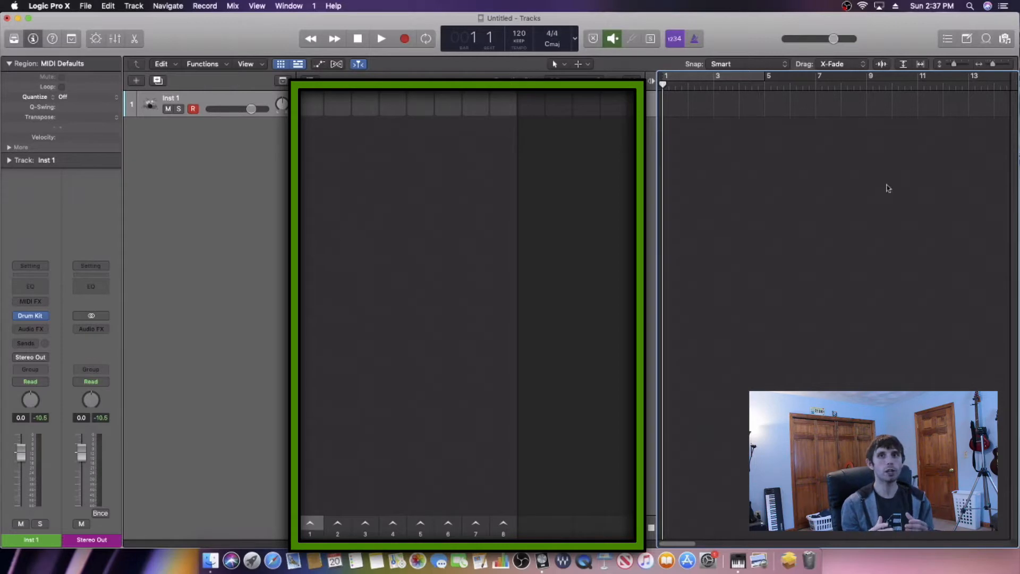
left_click(986, 39)
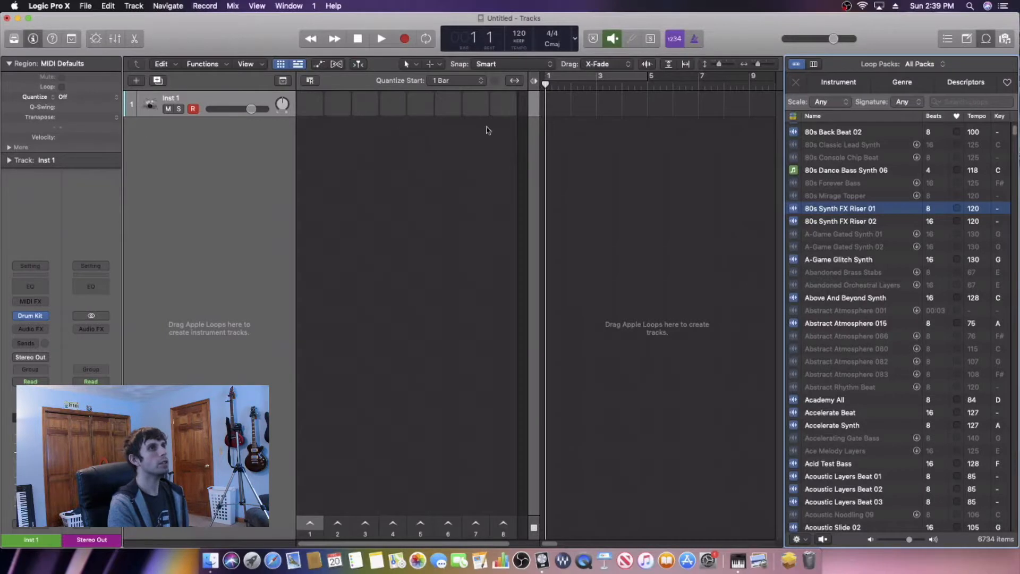
Step: Add the 80s Synth FX Riser 01 loop to the first grid cell of a new track and delete the Inst 1 track
left_click_drag(844, 209, 334, 176)
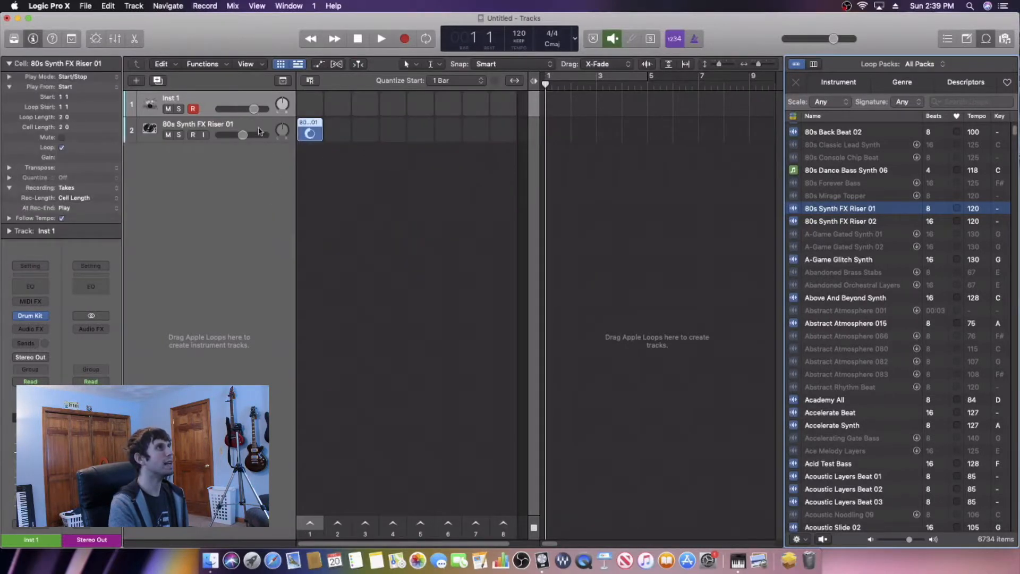
right_click(248, 100)
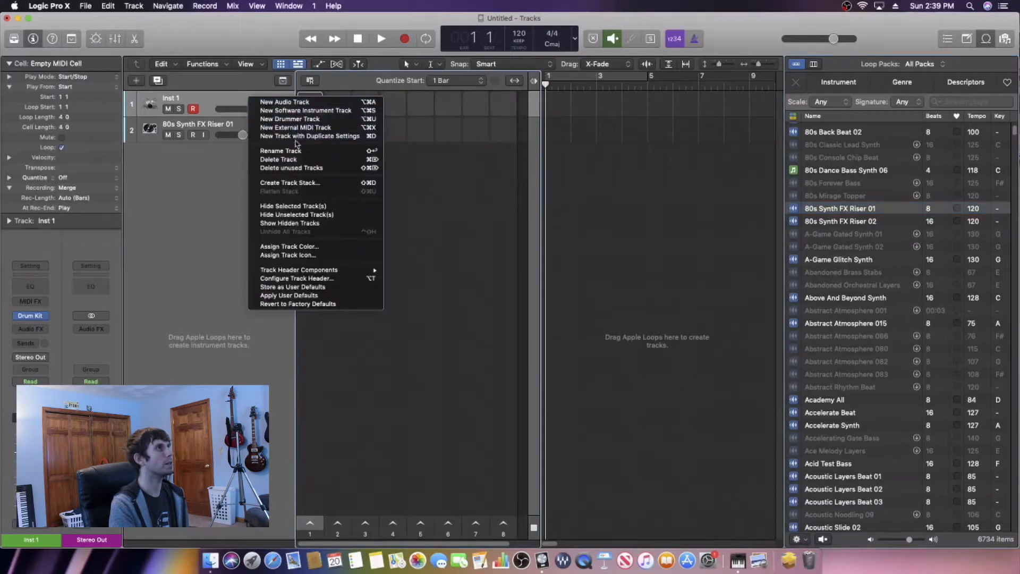
left_click(293, 159)
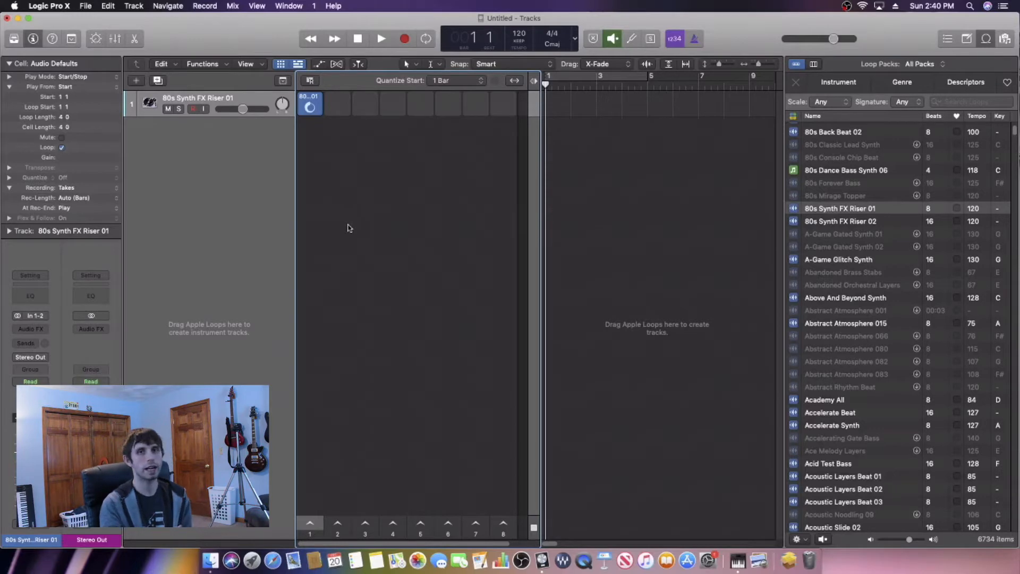
Step: Browse the alphabetical Apple Loops list down to the Bar Band Basic Drumset loops
scroll(854, 408, "down", 5)
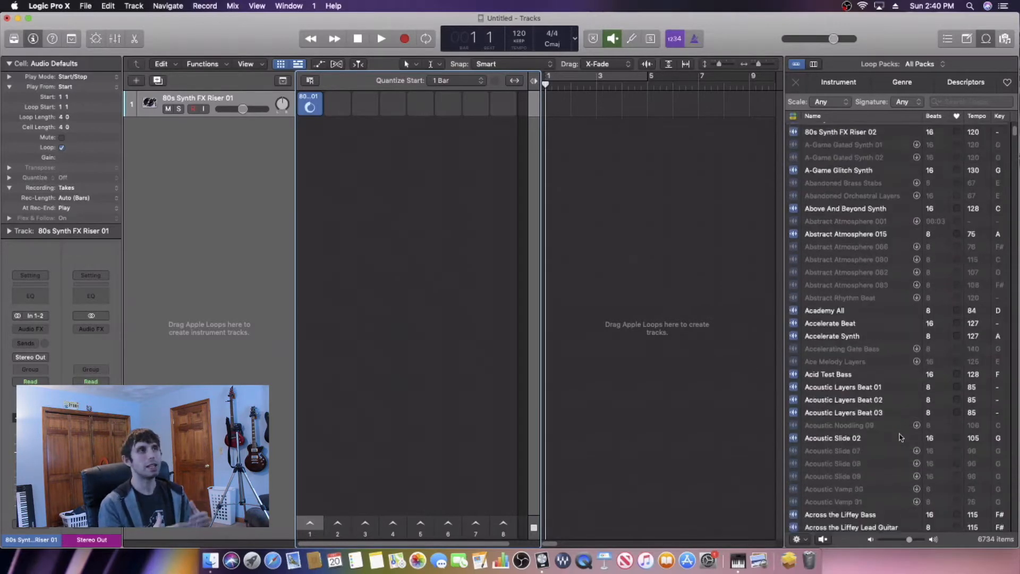
scroll(901, 437, "down", 9)
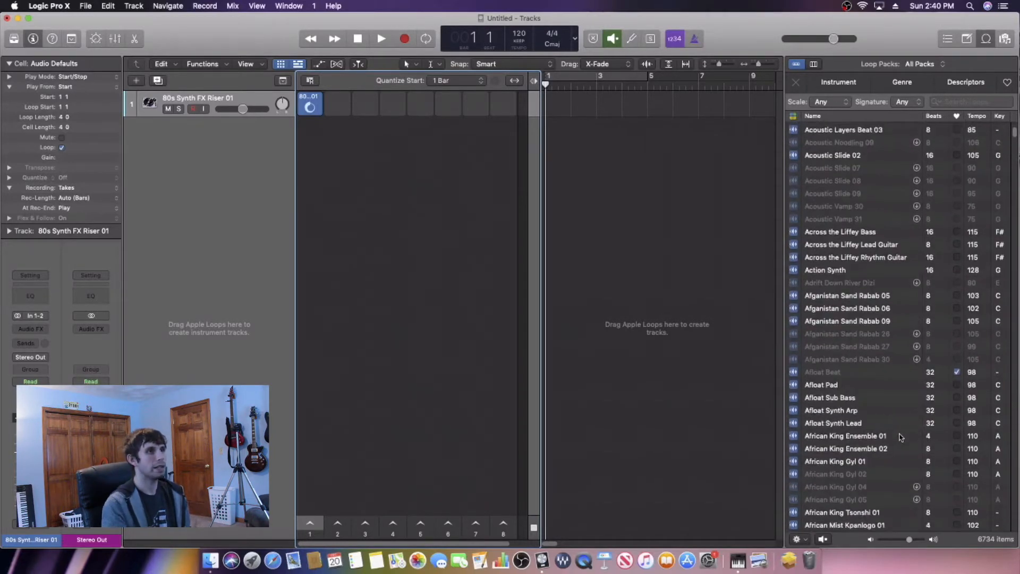
scroll(900, 437, "down", 14)
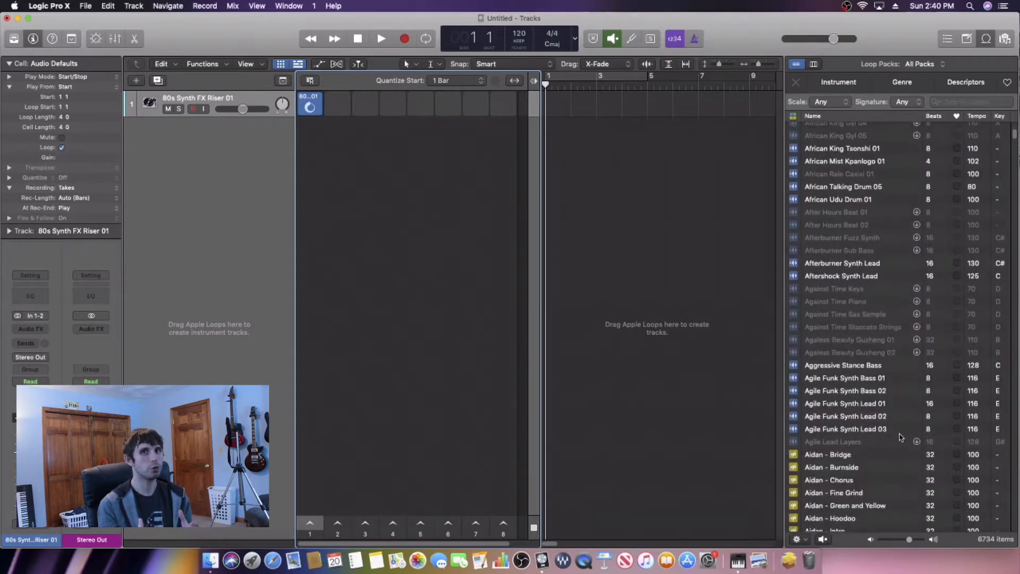
scroll(901, 437, "down", 7)
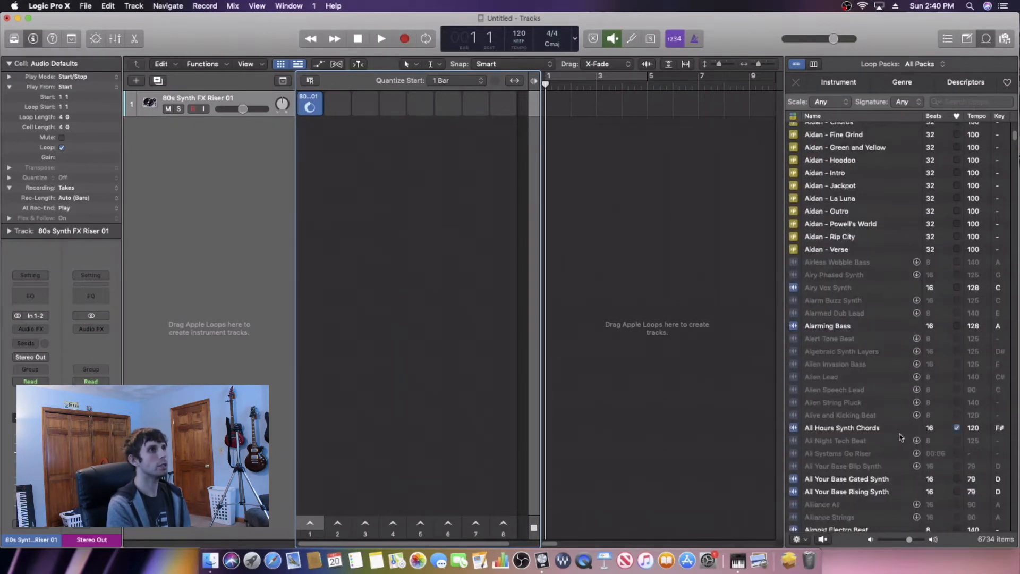
scroll(900, 429, "down", 17)
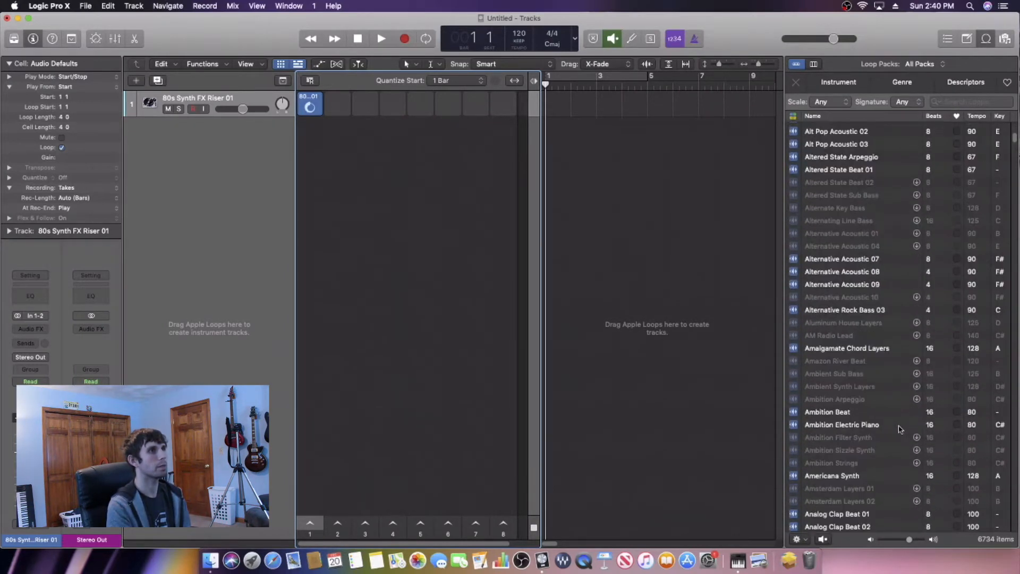
scroll(900, 429, "down", 20)
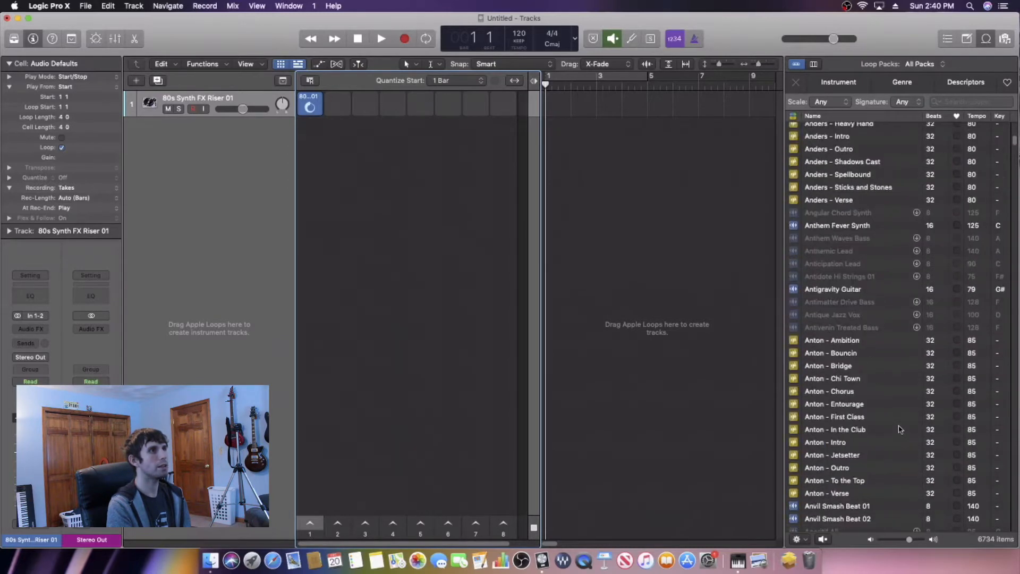
scroll(900, 429, "down", 4)
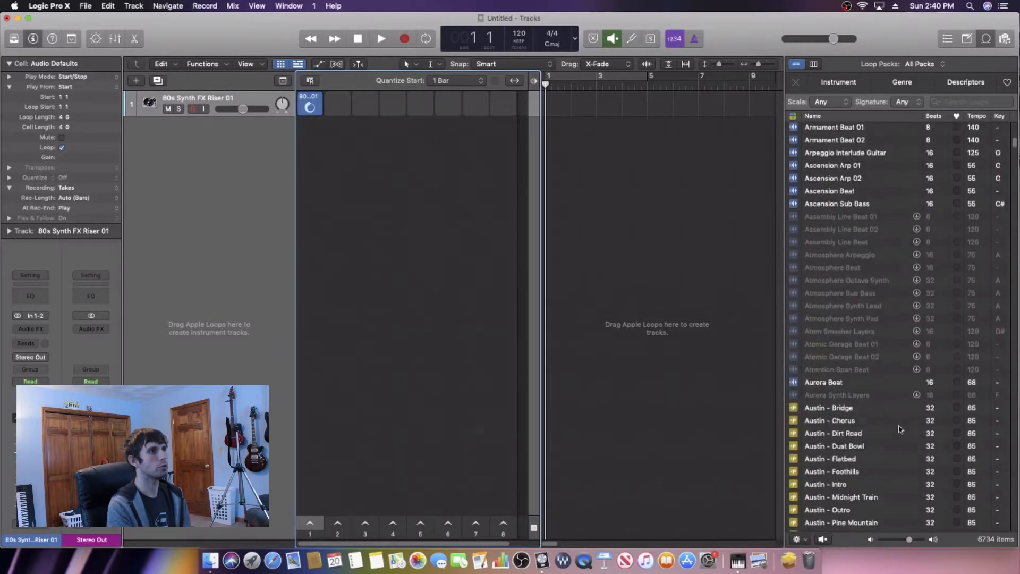
scroll(901, 429, "down", 1)
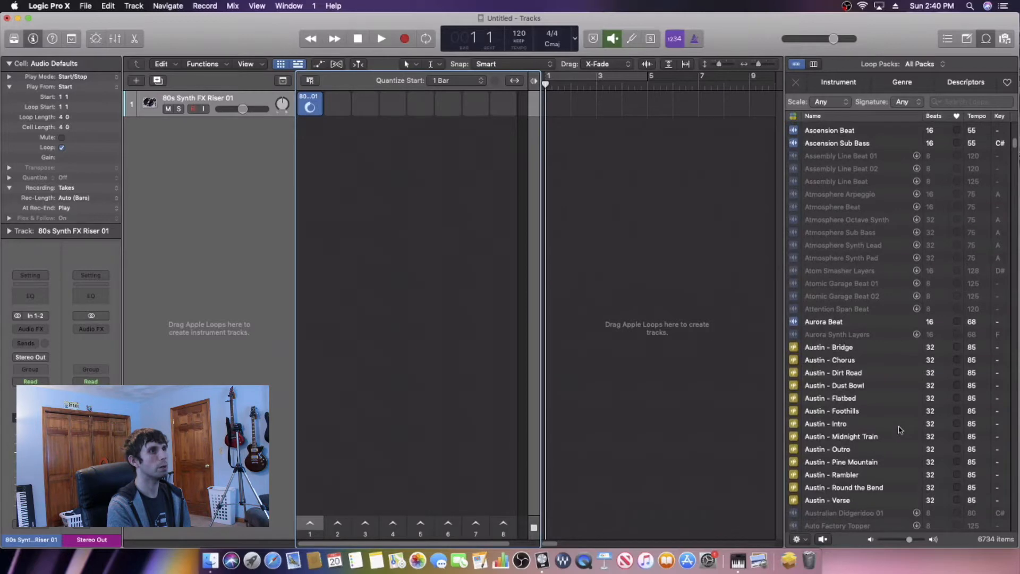
scroll(900, 429, "down", 15)
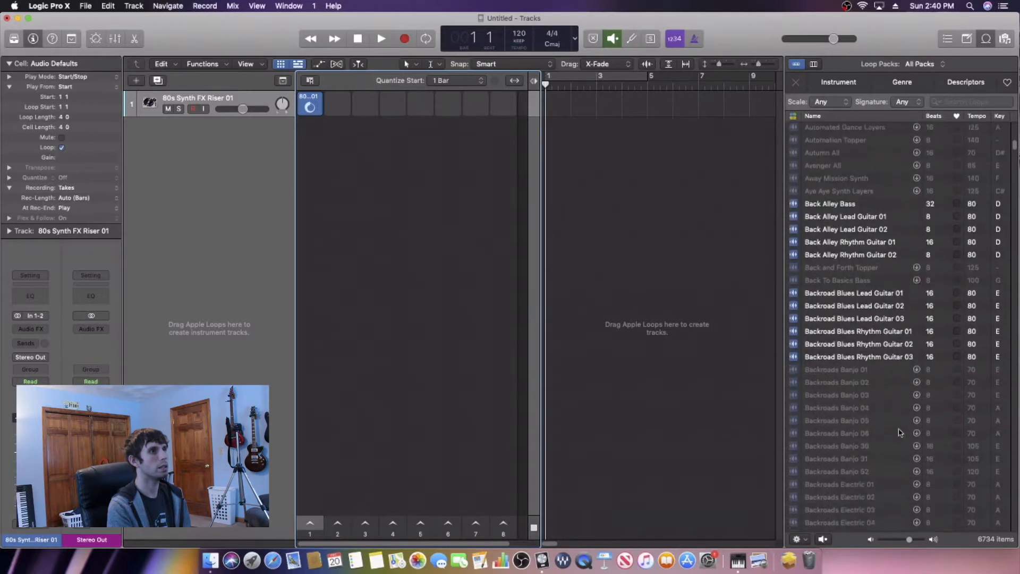
scroll(899, 431, "down", 20)
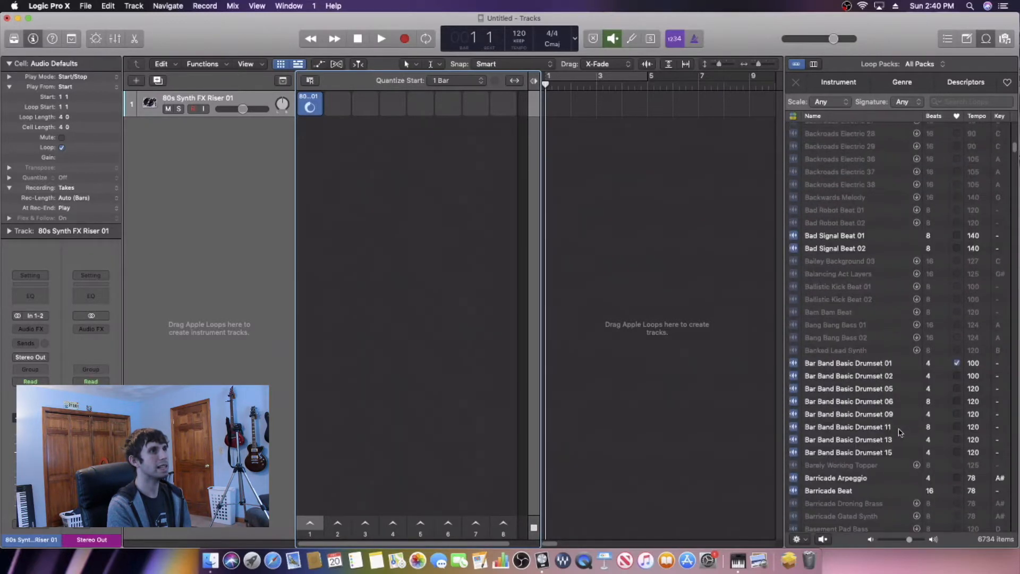
scroll(900, 432, "down", 4)
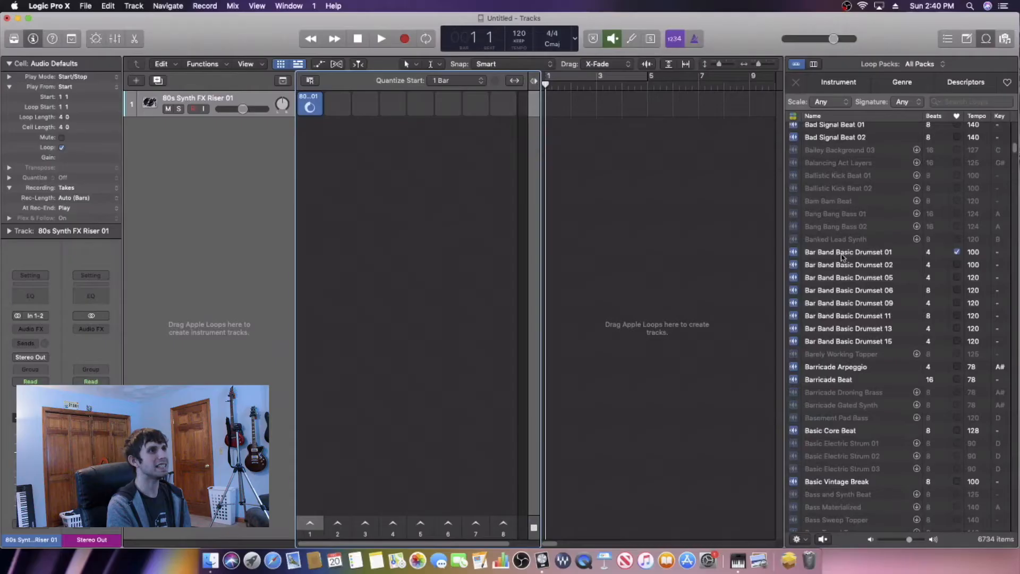
Step: Audition the Bar Band Basic Drumset loops from 01 through 15 one after another, replaying 02 for comparison
left_click(847, 253)
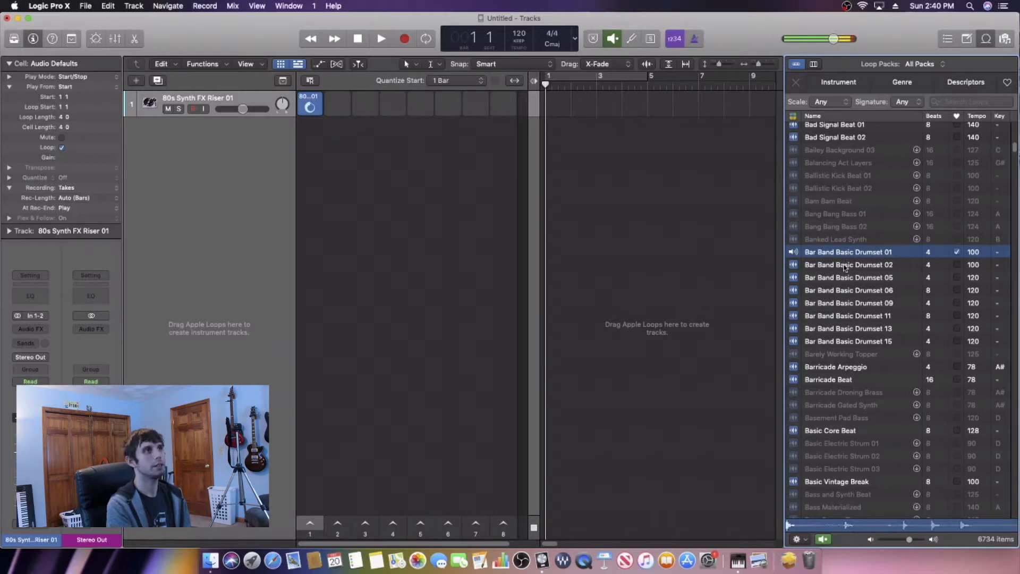
left_click(845, 266)
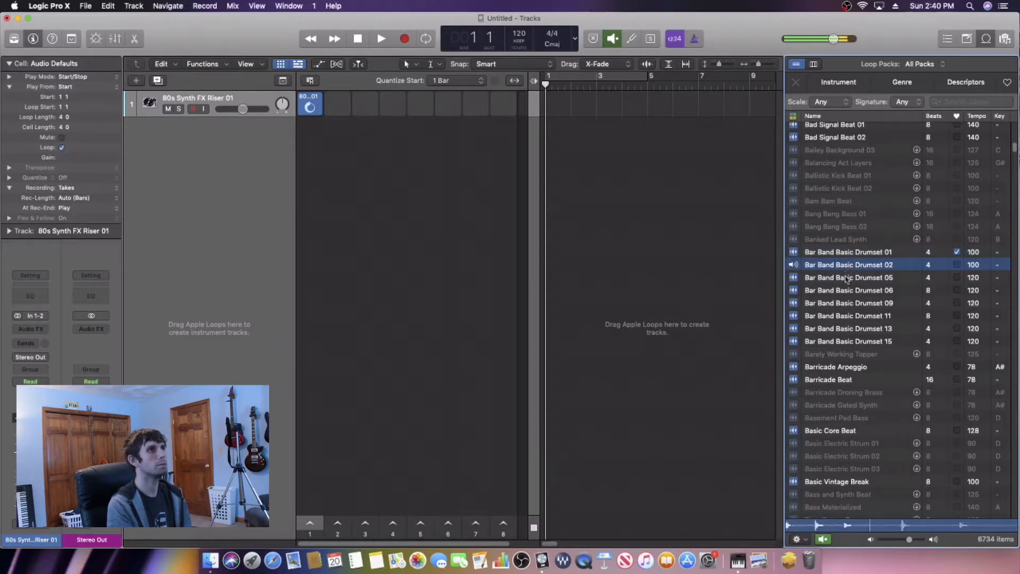
left_click(846, 279)
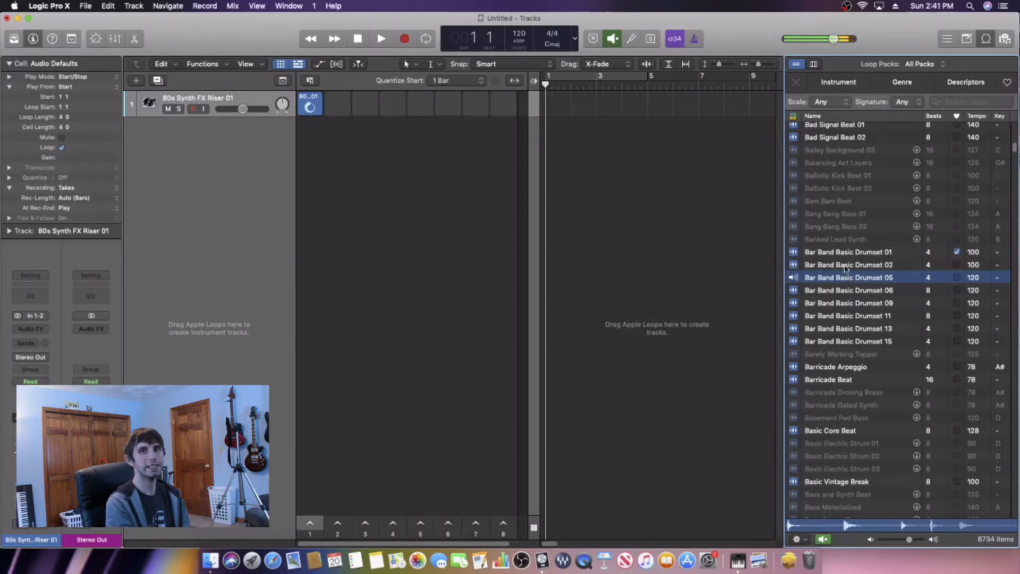
left_click(845, 265)
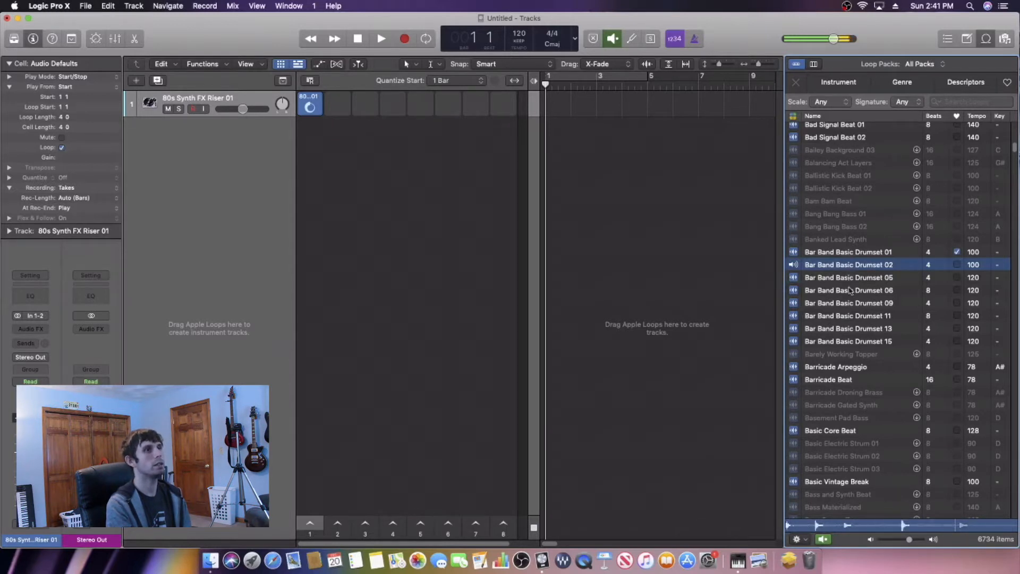
left_click(850, 291)
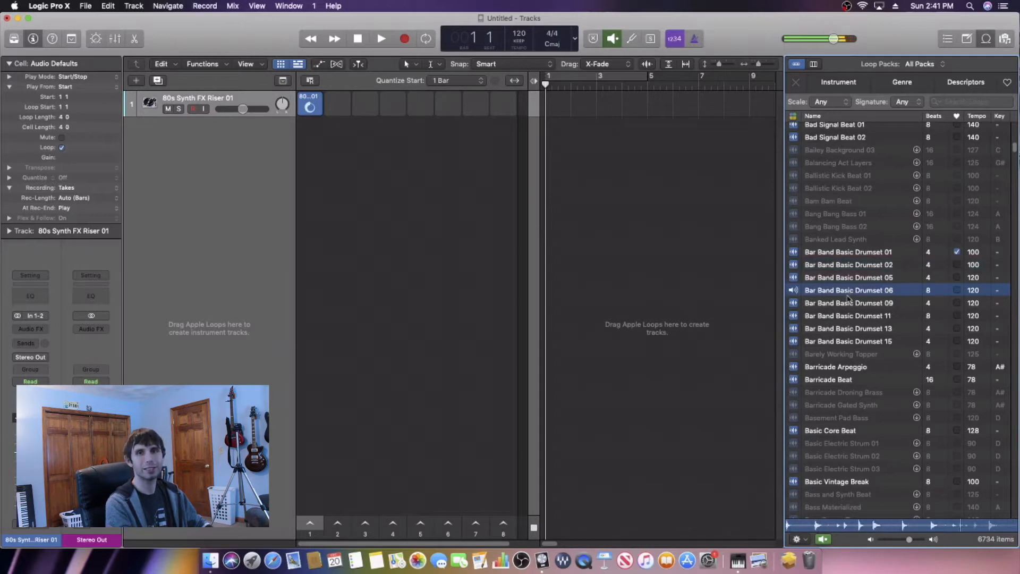
left_click(848, 305)
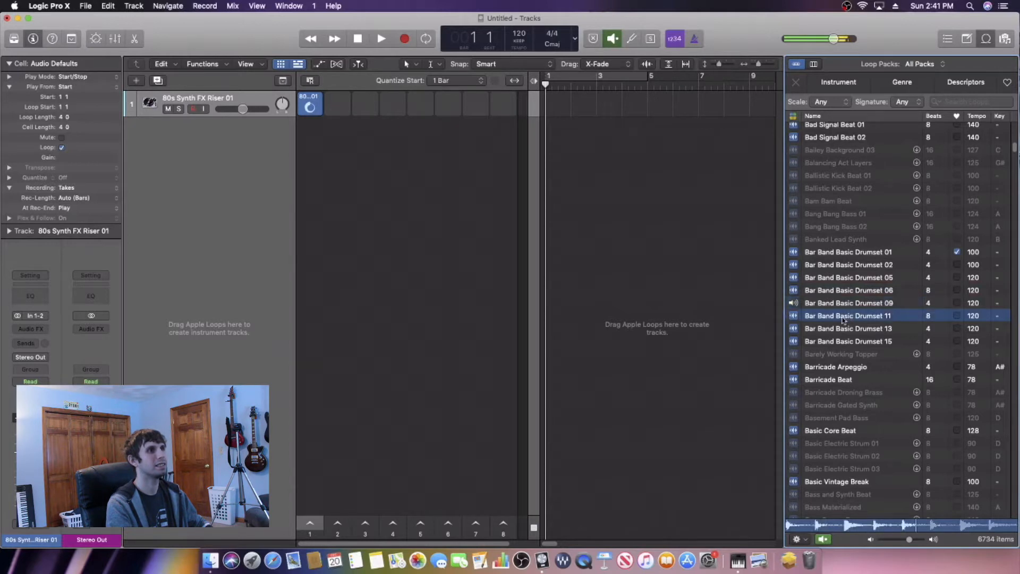
left_click(845, 317)
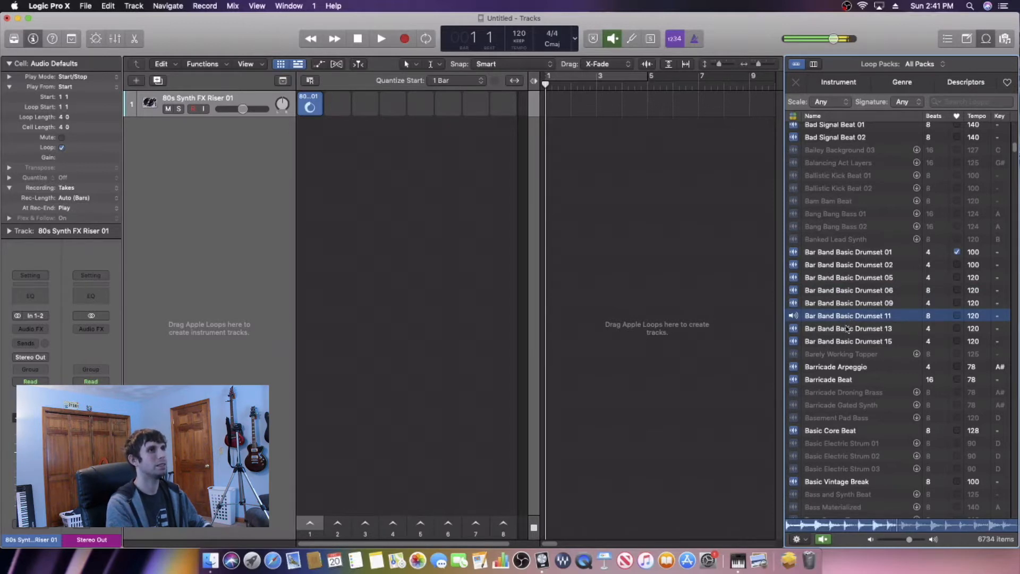
left_click(845, 329)
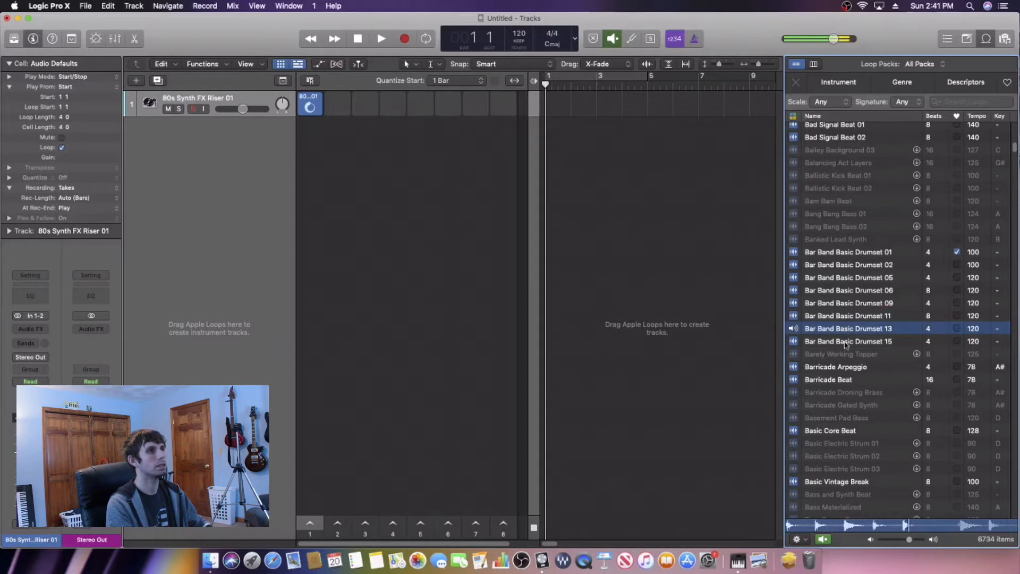
left_click(846, 343)
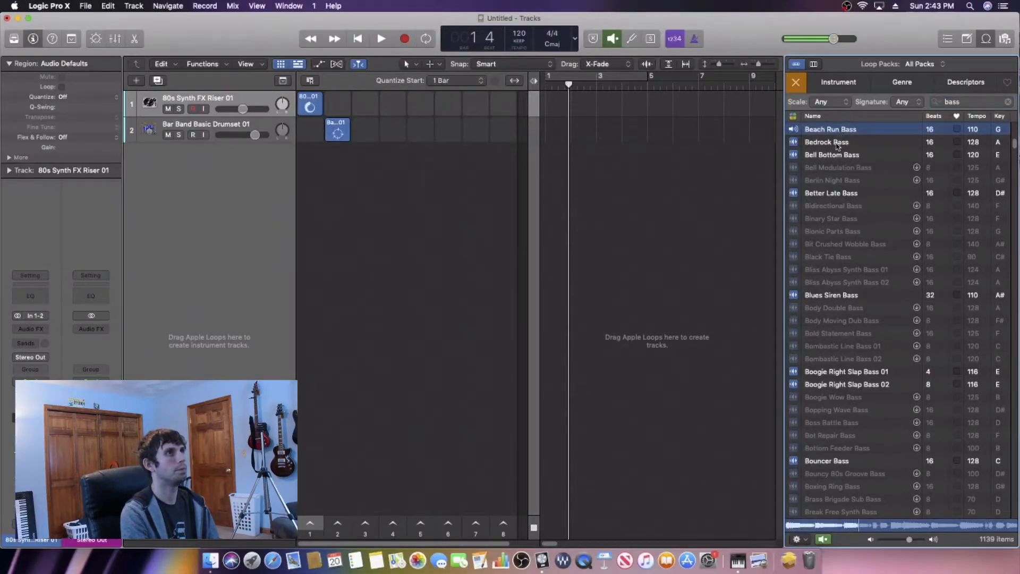
Step: Audition the downloaded bass loops from Bedrock Bass through Bouncer Bass, including both Boogie Right Slap Bass loops, and stop the last preview
left_click(834, 146)
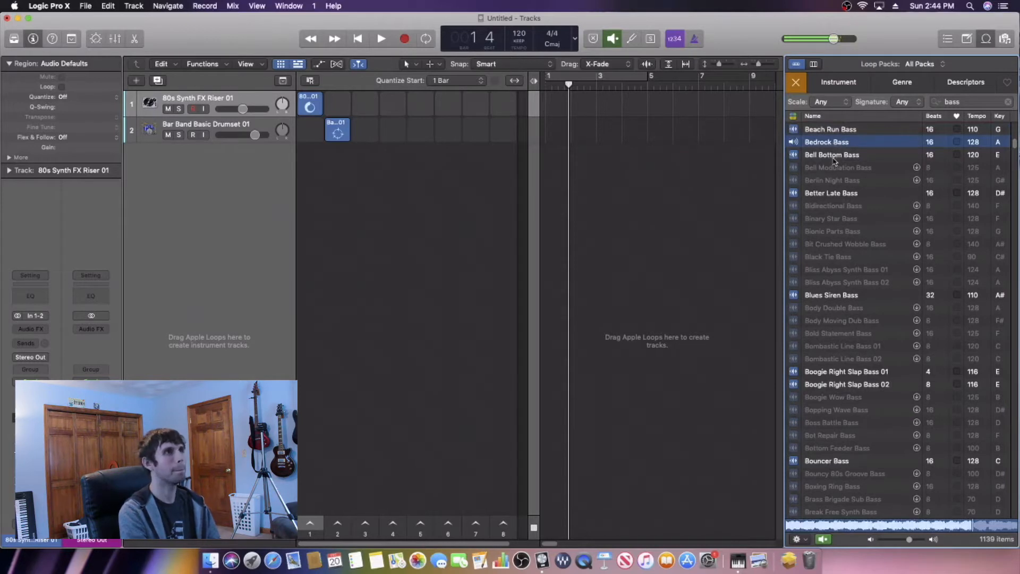
left_click(832, 157)
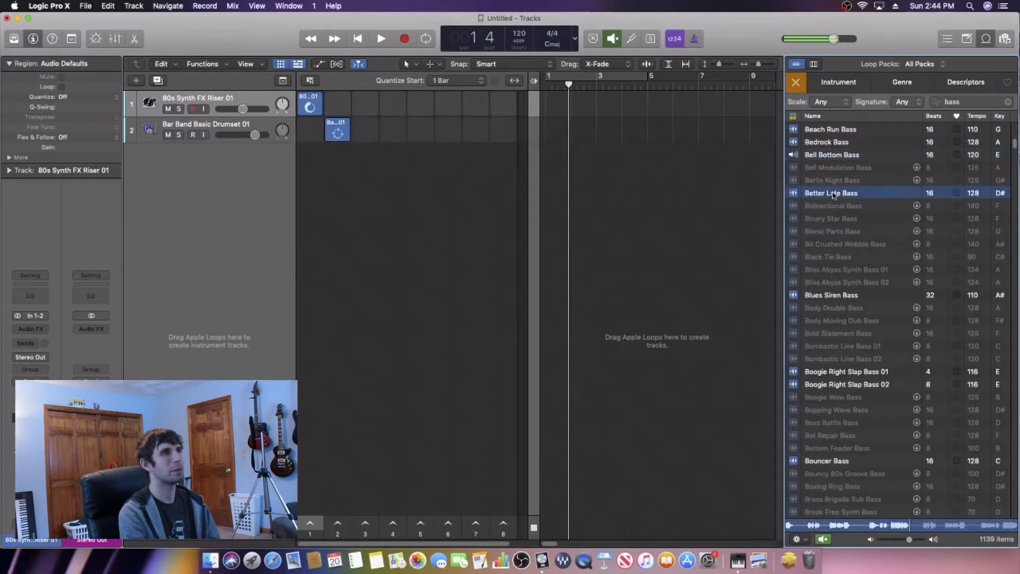
left_click(833, 195)
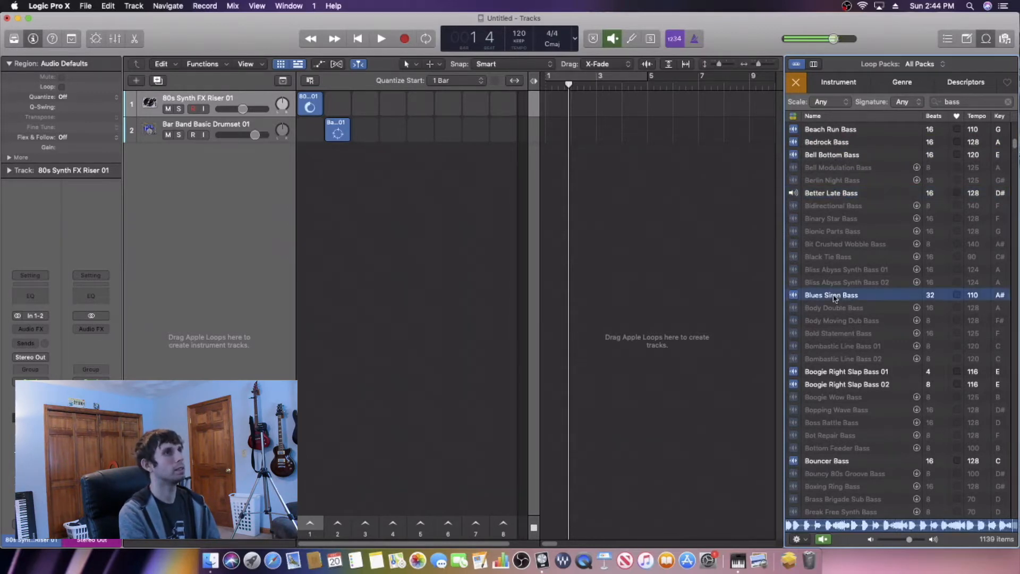
left_click(835, 298)
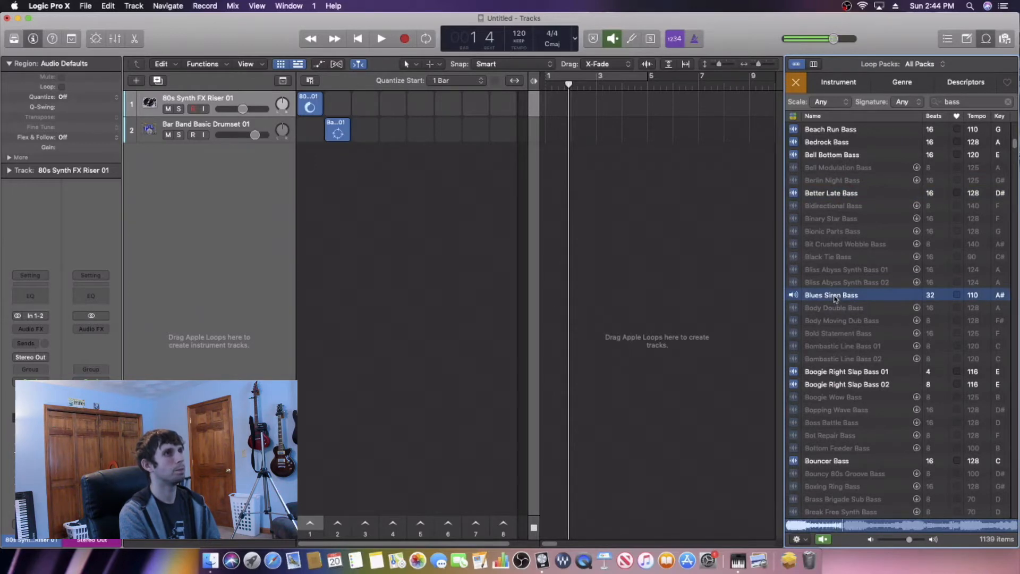
left_click(836, 373)
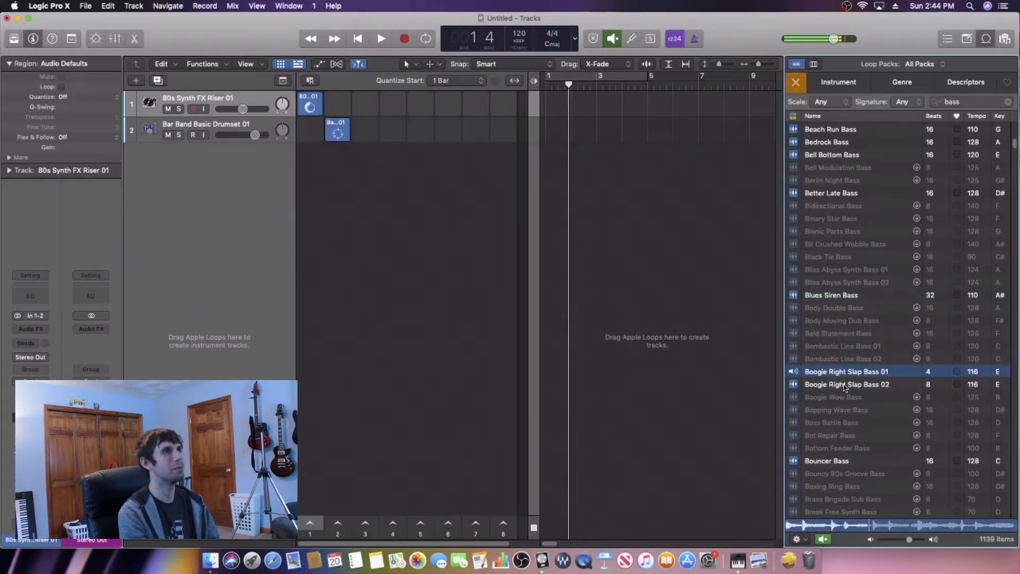
left_click(845, 386)
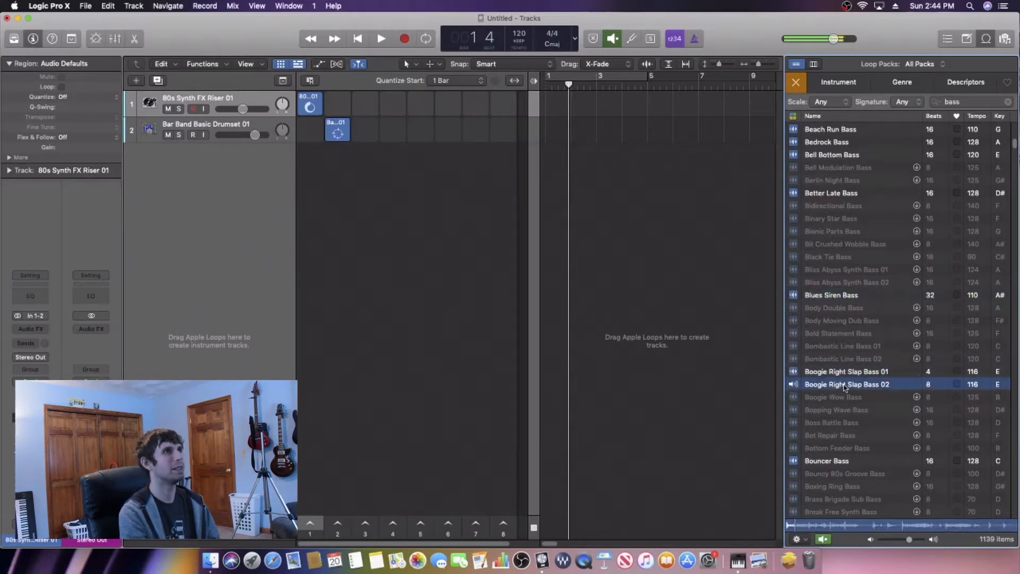
left_click(837, 464)
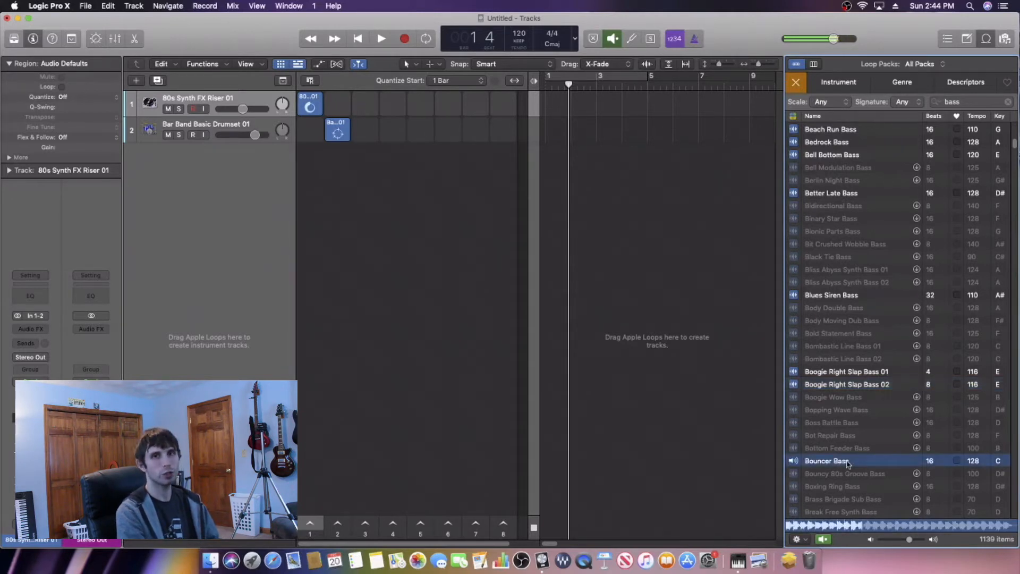
scroll(847, 462, "down", 5)
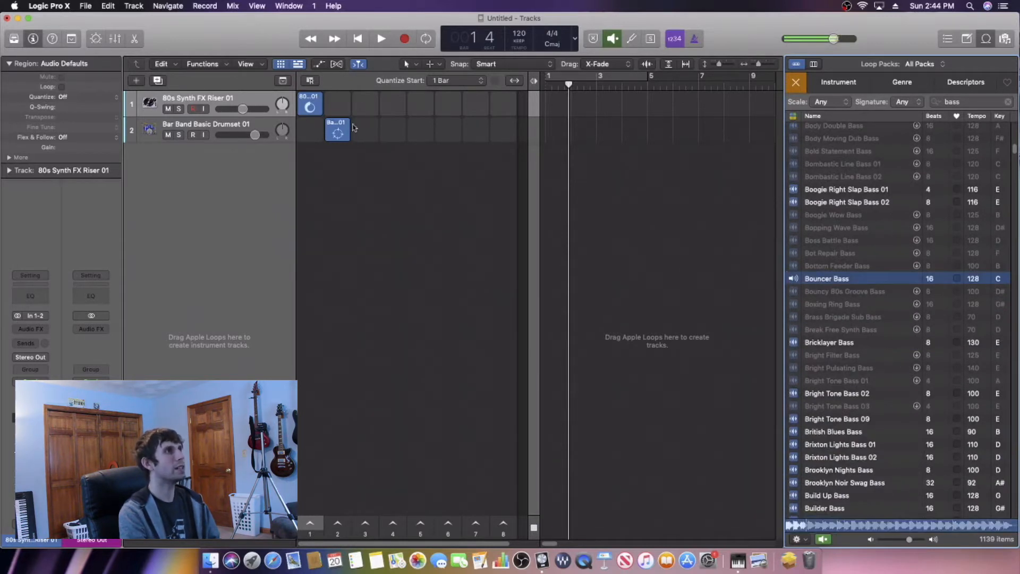
left_click(825, 280)
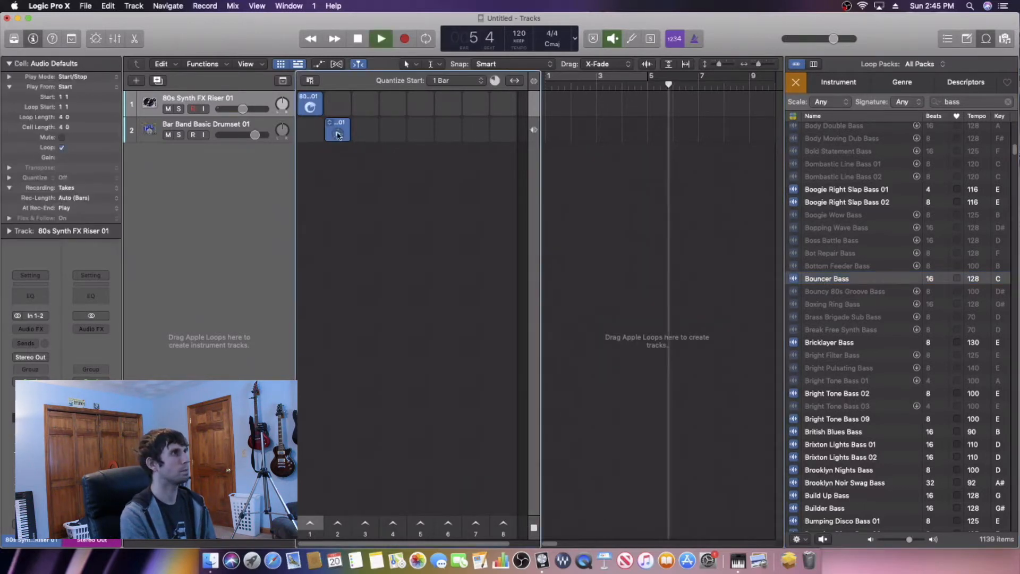
Step: Start the Bar Band Basic Drumset 01 cell in the Live Loops grid while the project is playing
left_click(338, 133)
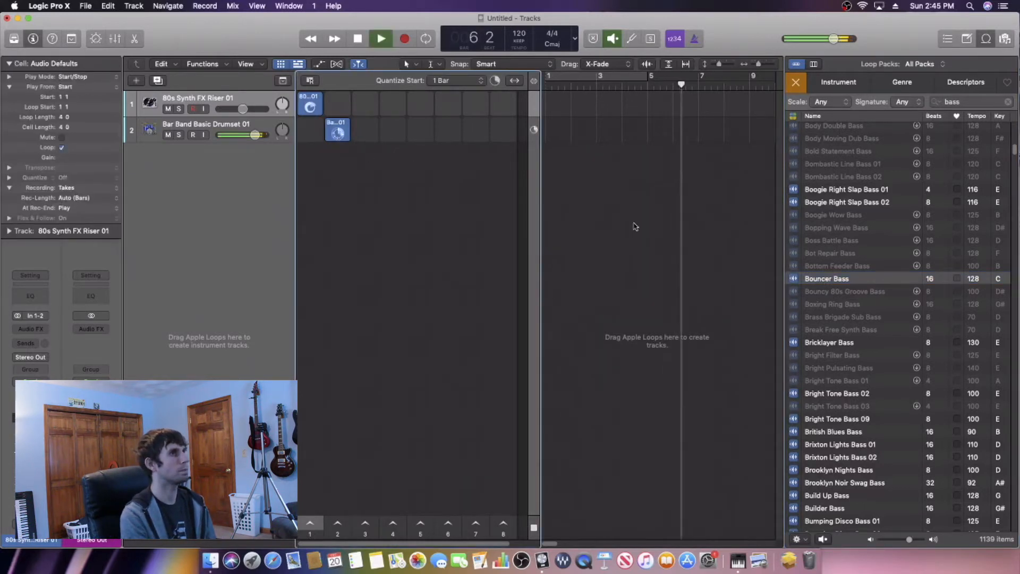
Step: Preview Bouncer Bass over the playing drum loop, stop playback and place the loop in column 2 of the grid on a new track
left_click(834, 280)
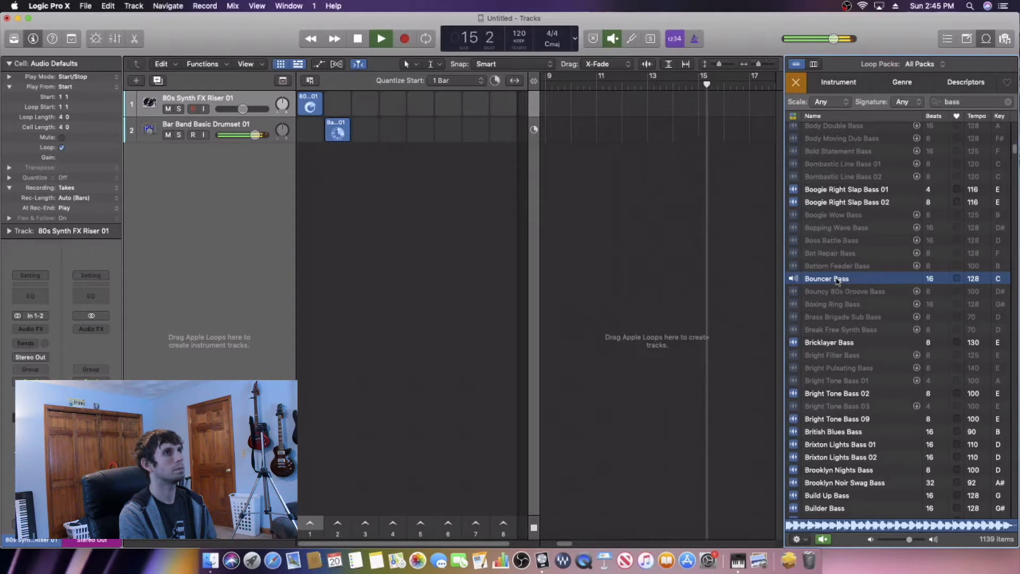
left_click(838, 281)
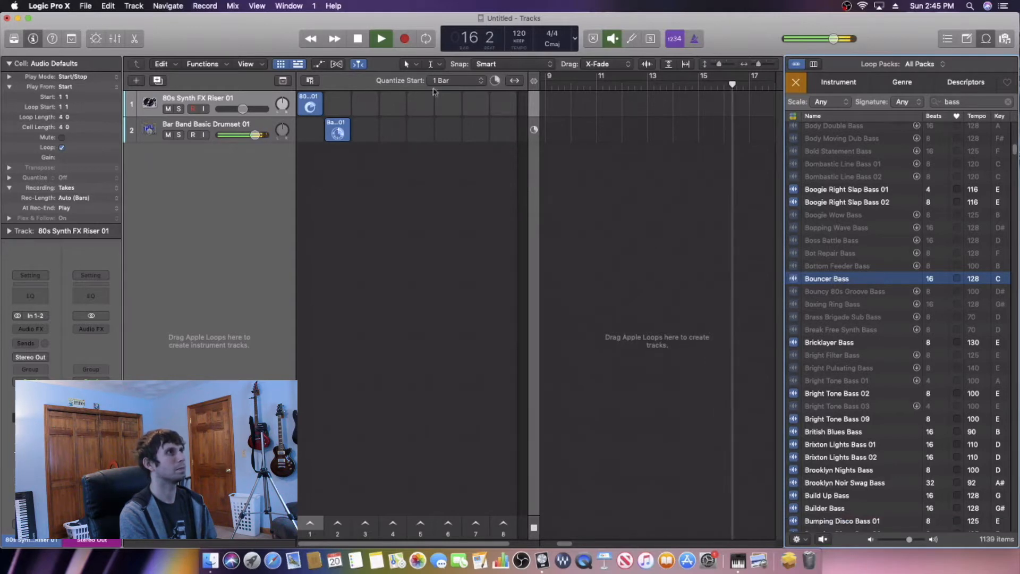
key("space")
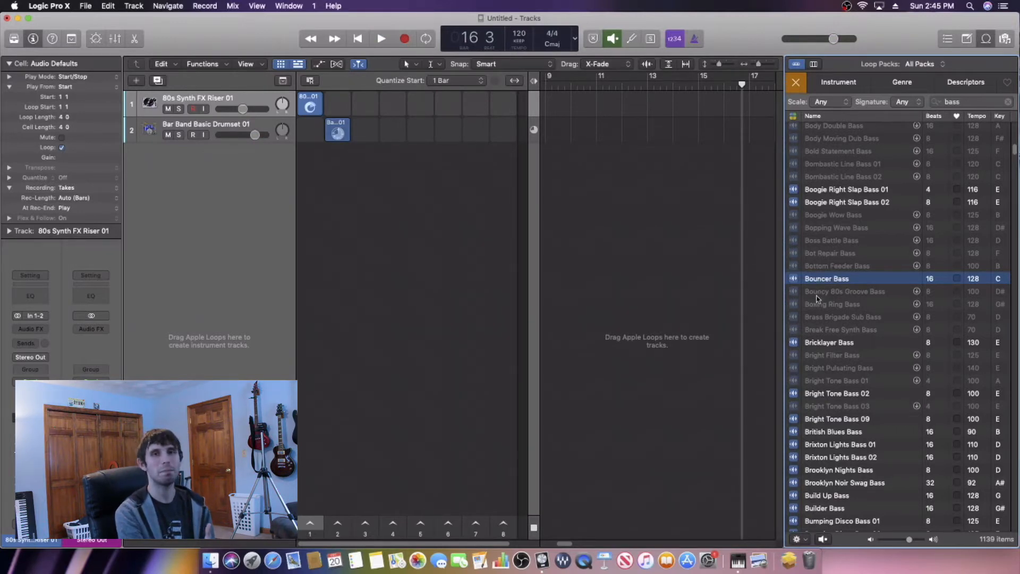
left_click_drag(830, 281, 344, 251)
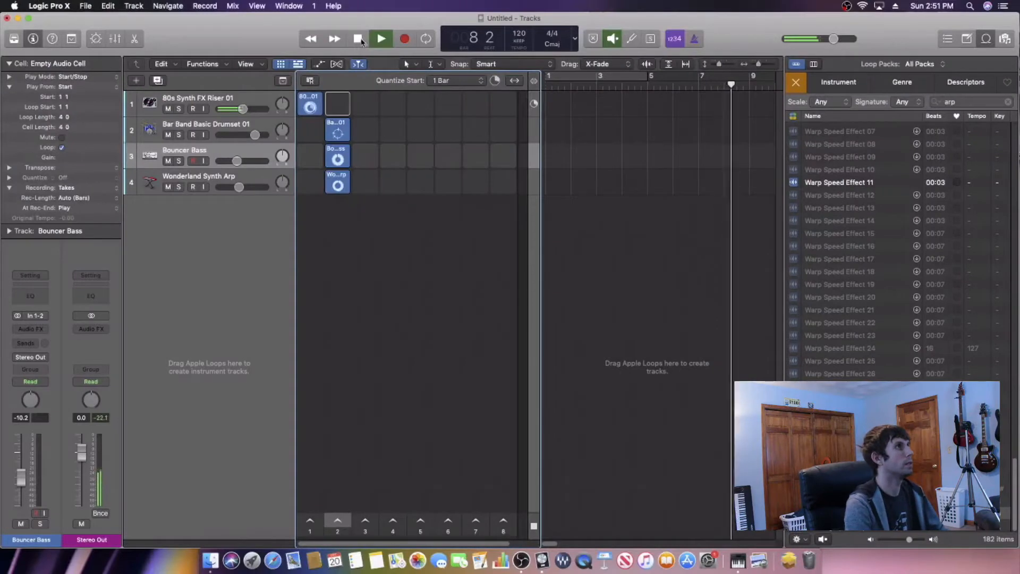
Step: Bring in the Bar Band Basic Drumset 01, Bouncer Bass and Wonderland Synth Arp cells one after another over the playing riser
left_click(339, 134)
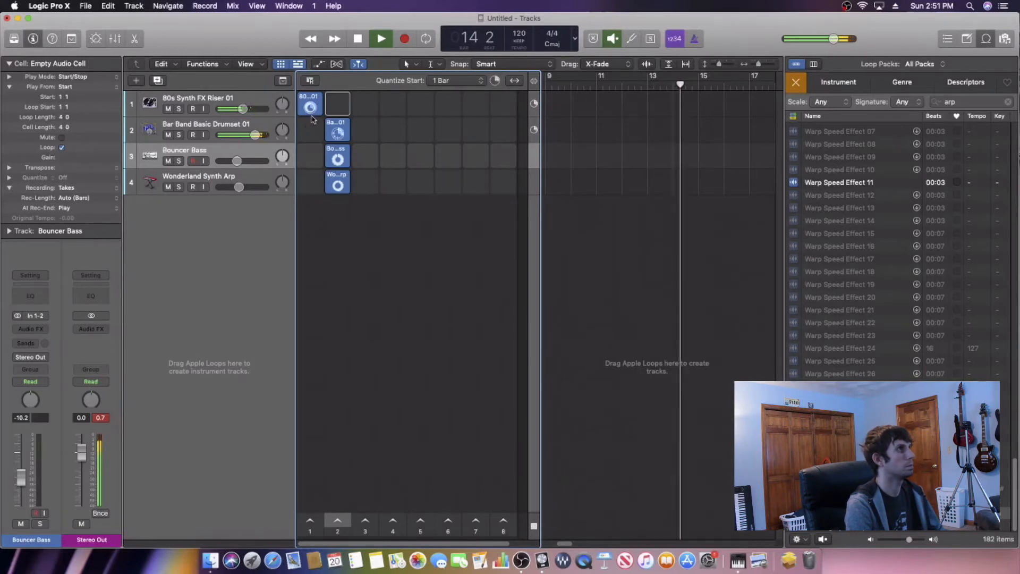
left_click(339, 161)
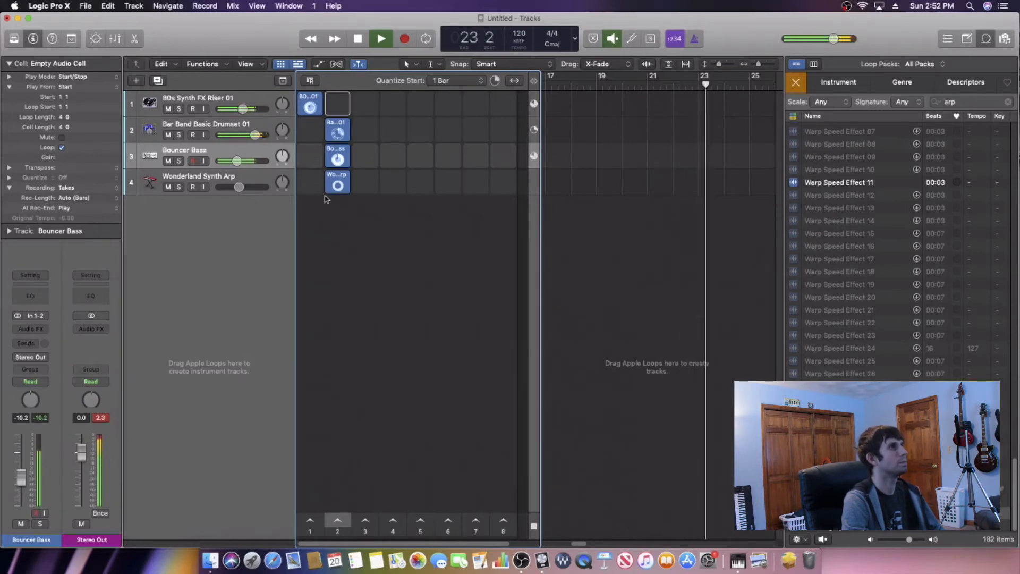
left_click(337, 190)
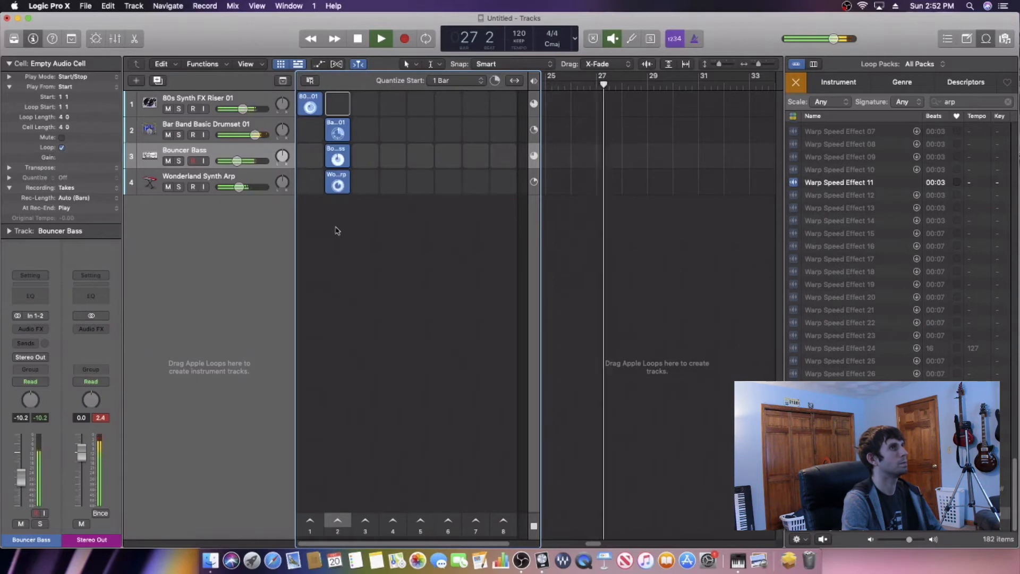
Step: Check the track levels in the mixer during playback, and hide the mixer again
key("x")
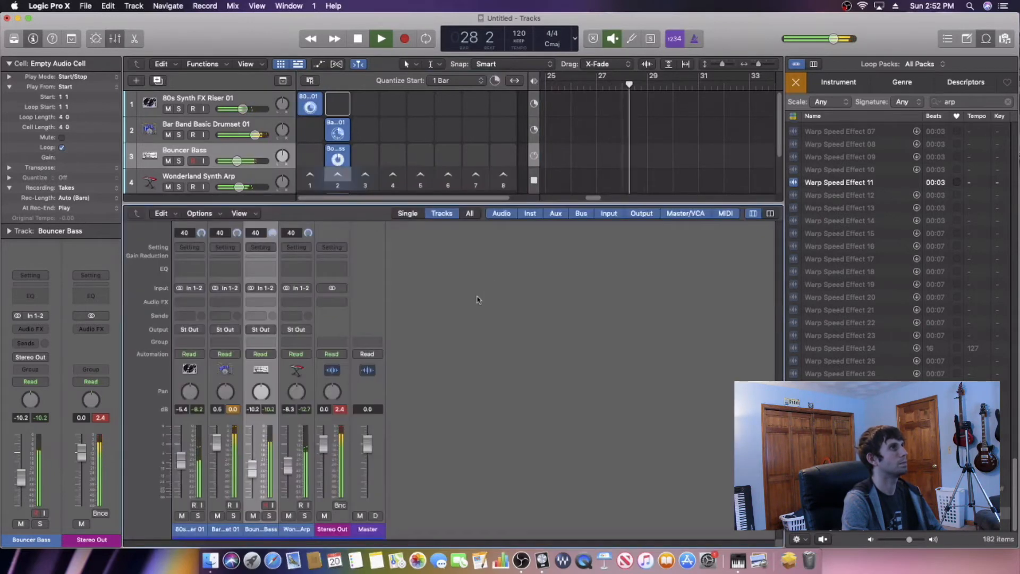
key("x")
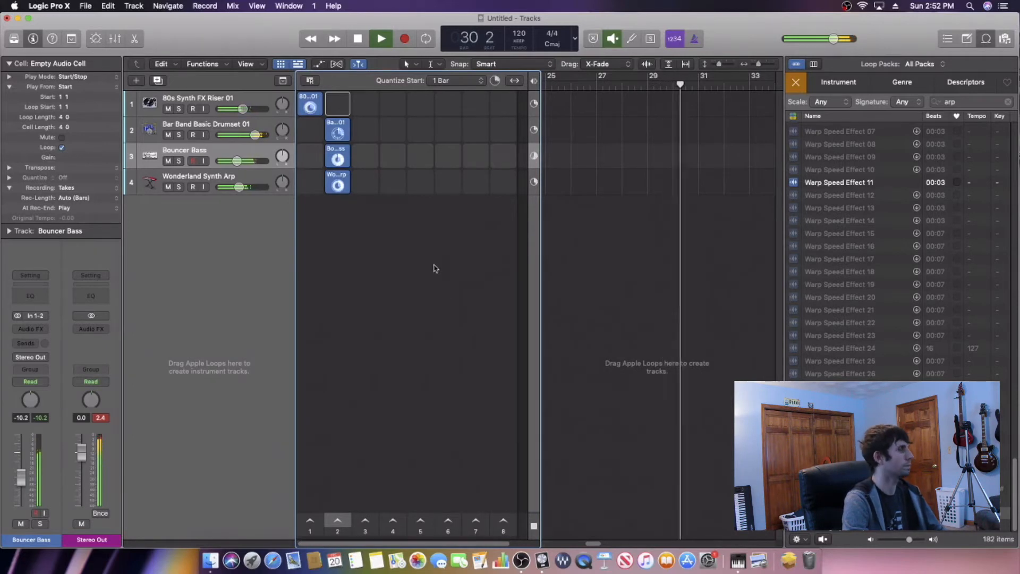
Step: Vary the playing arrangement by toggling the Bouncer Bass and Wonderland Synth Arp cells in and out
left_click(340, 160)
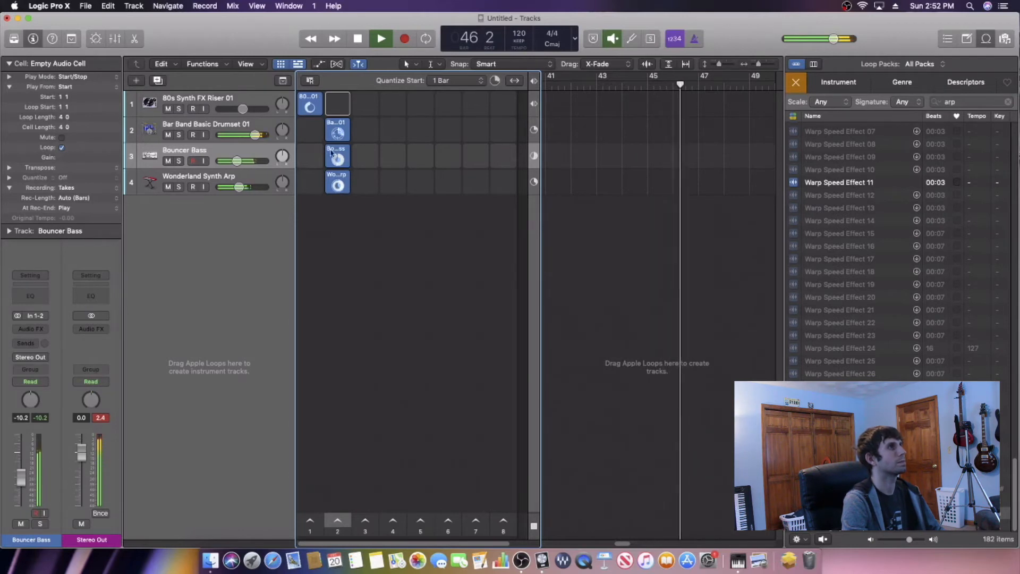
left_click(337, 187)
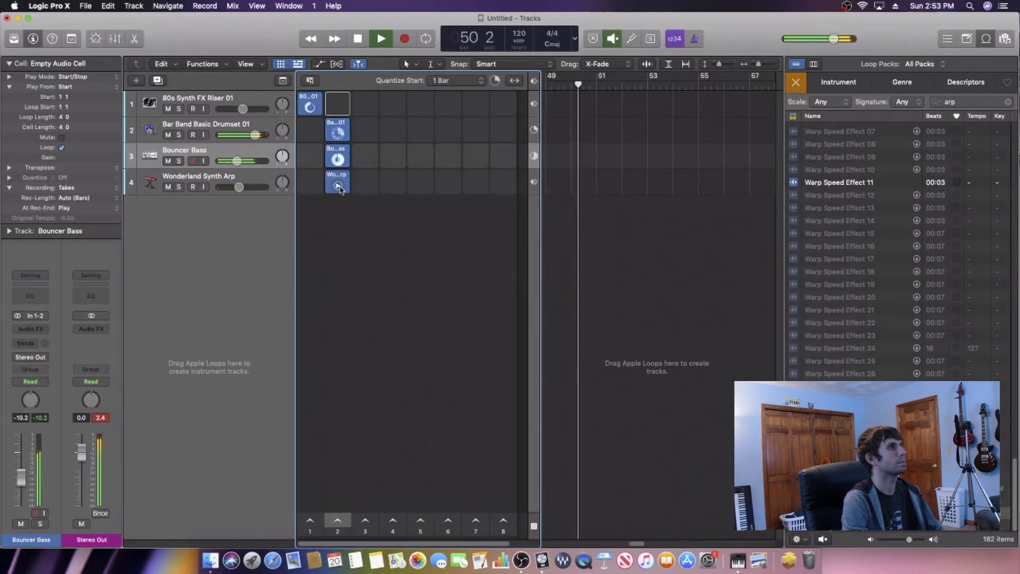
left_click(339, 186)
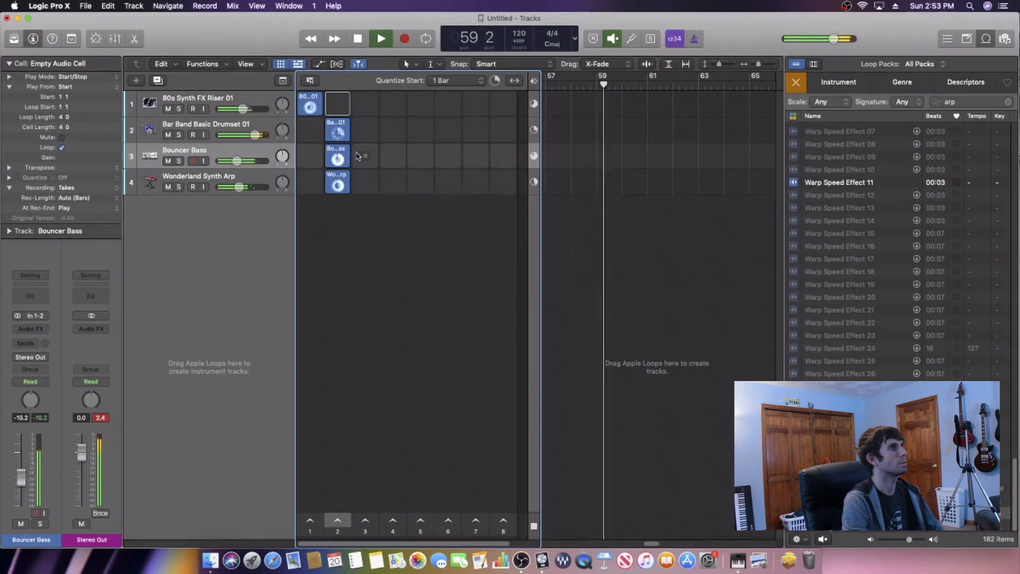
left_click(340, 162)
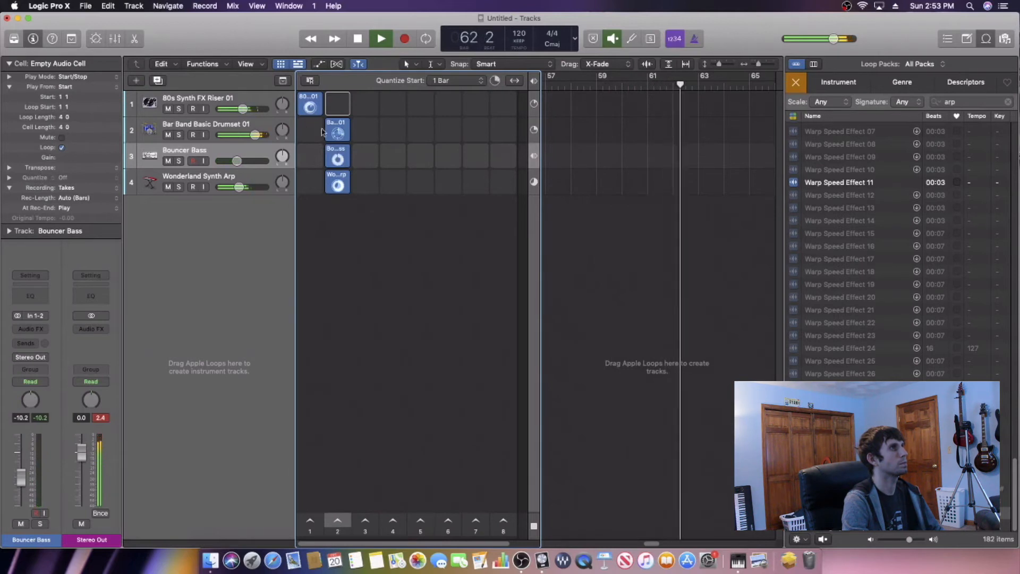
Step: Trigger the 80s Synth FX Riser, drumset and Bouncer Bass cells in turn, and stop the project playback
left_click(311, 108)
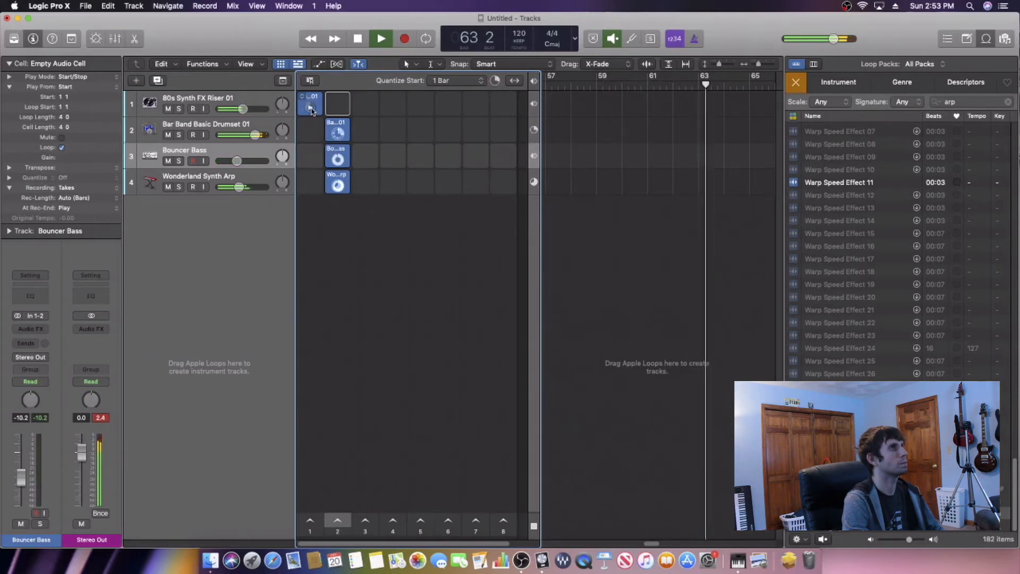
left_click(328, 133)
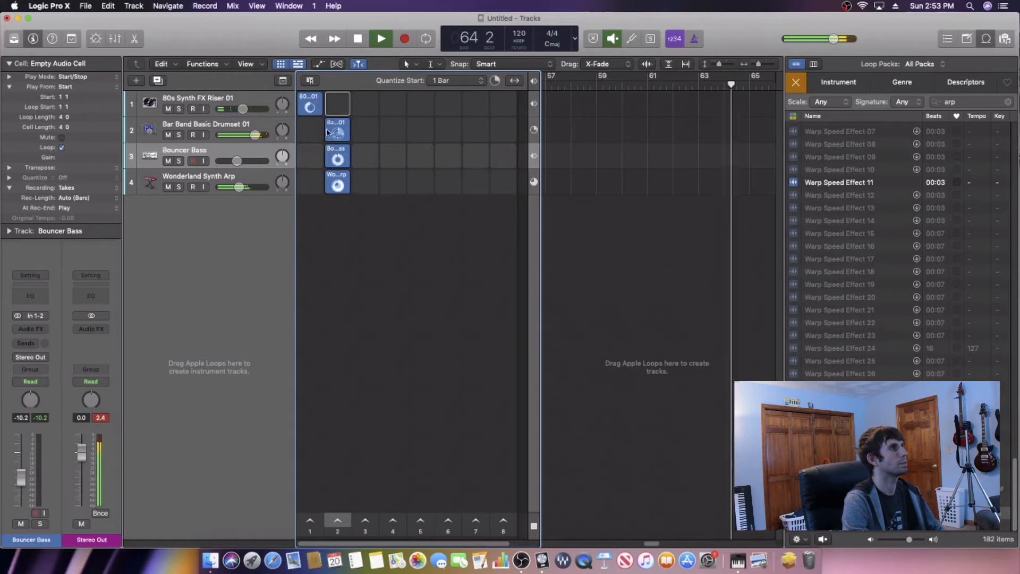
left_click(337, 159)
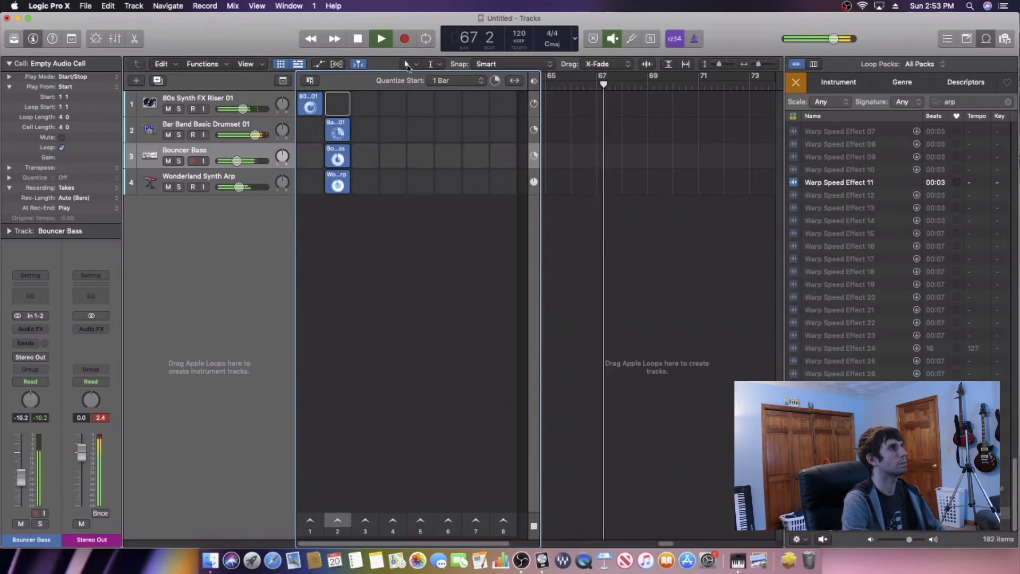
left_click(359, 40)
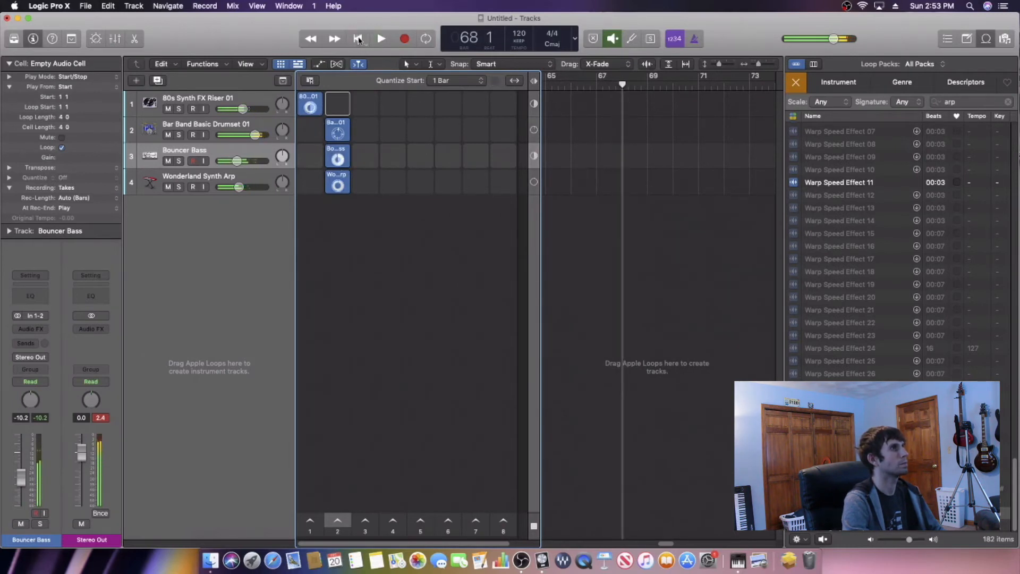